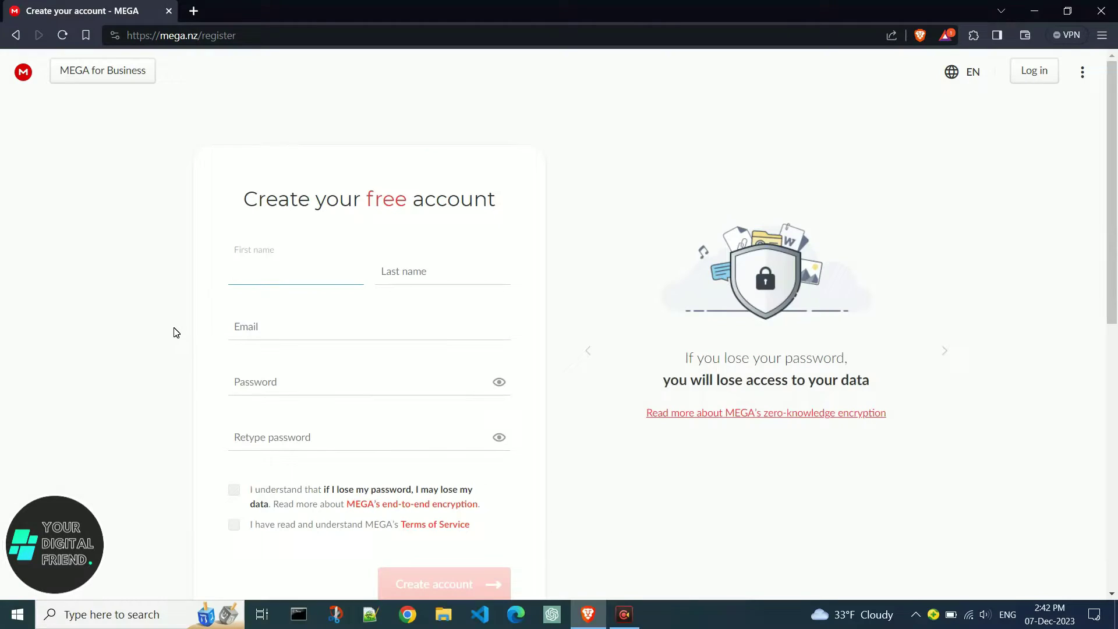
- Enter the first name on the sign-up form and move on to the Last name field
{"action": "type", "text": "Novak"}
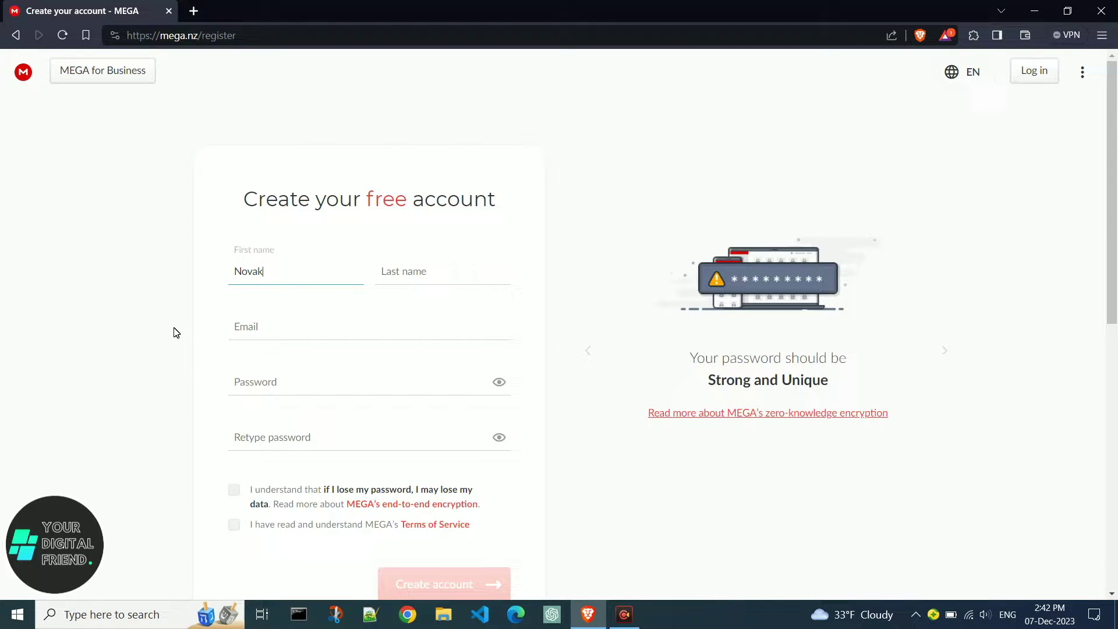
{"action": "left_click", "coordinate": [391, 272]}
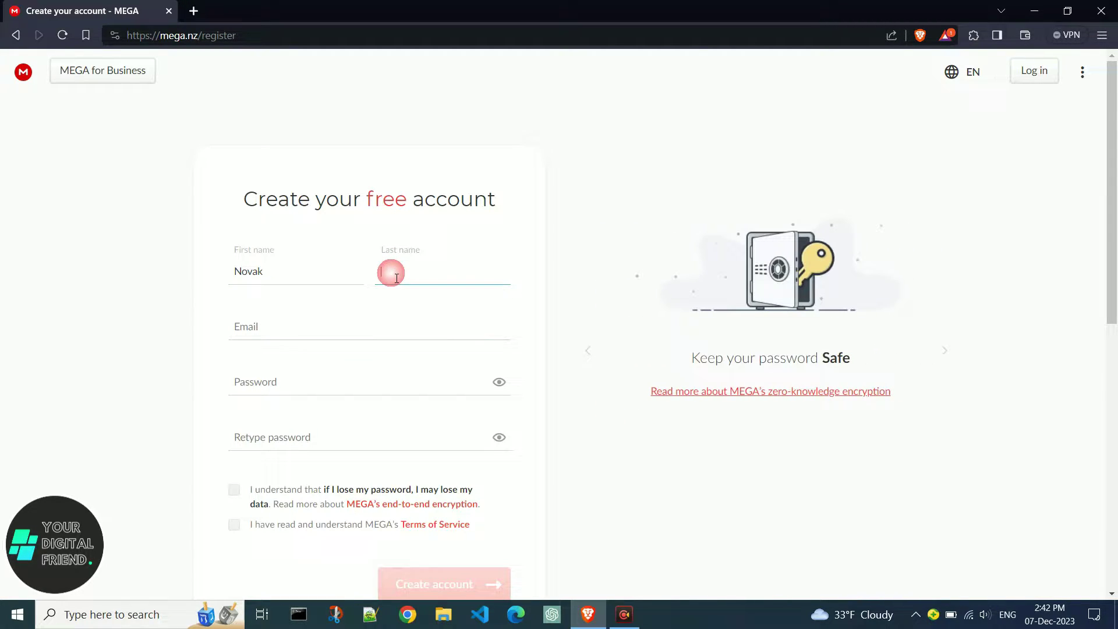
- Search Google for 'mega' and open the official 'MEGA: Home' page at mega.io
{"action": "type", "text": "DF"}
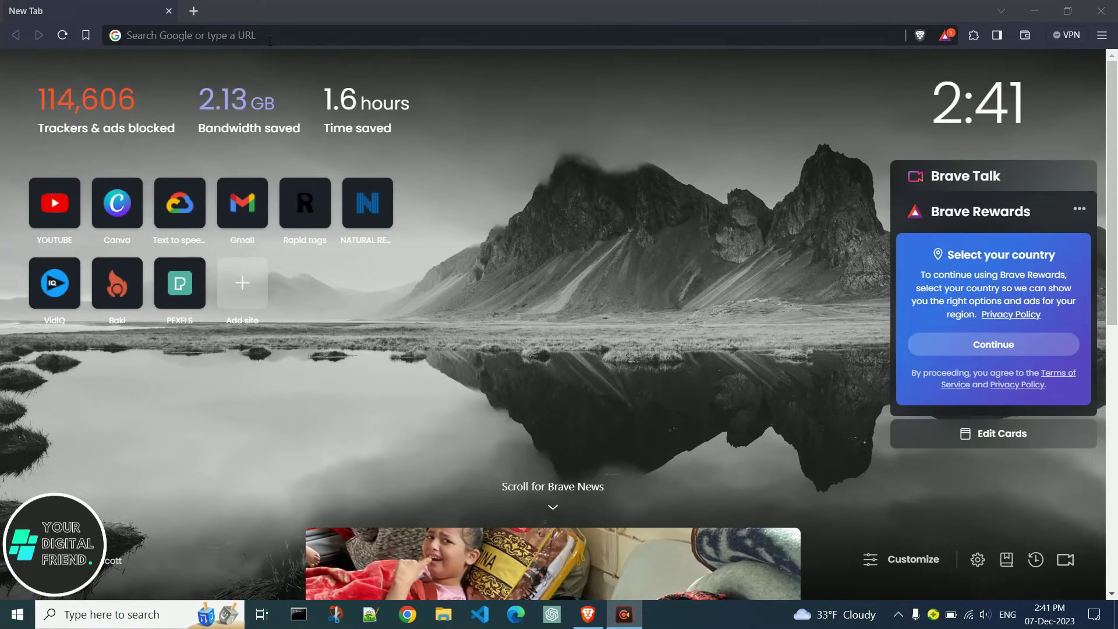
{"action": "left_click", "coordinate": [269, 36]}
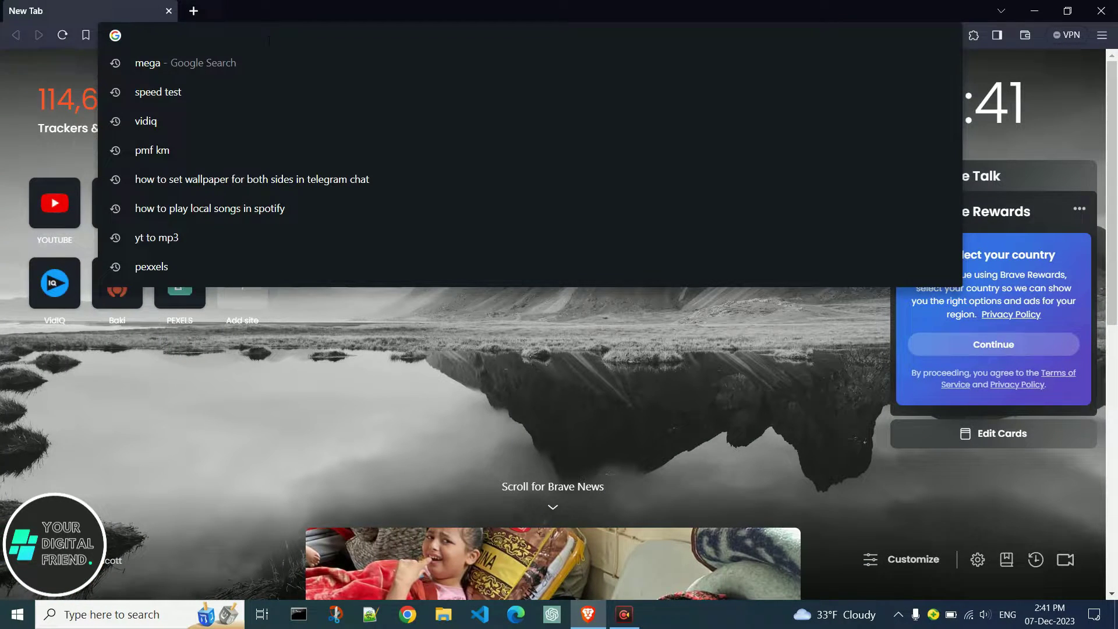
{"action": "type", "text": "mega"}
{"action": "key", "text": "Return"}
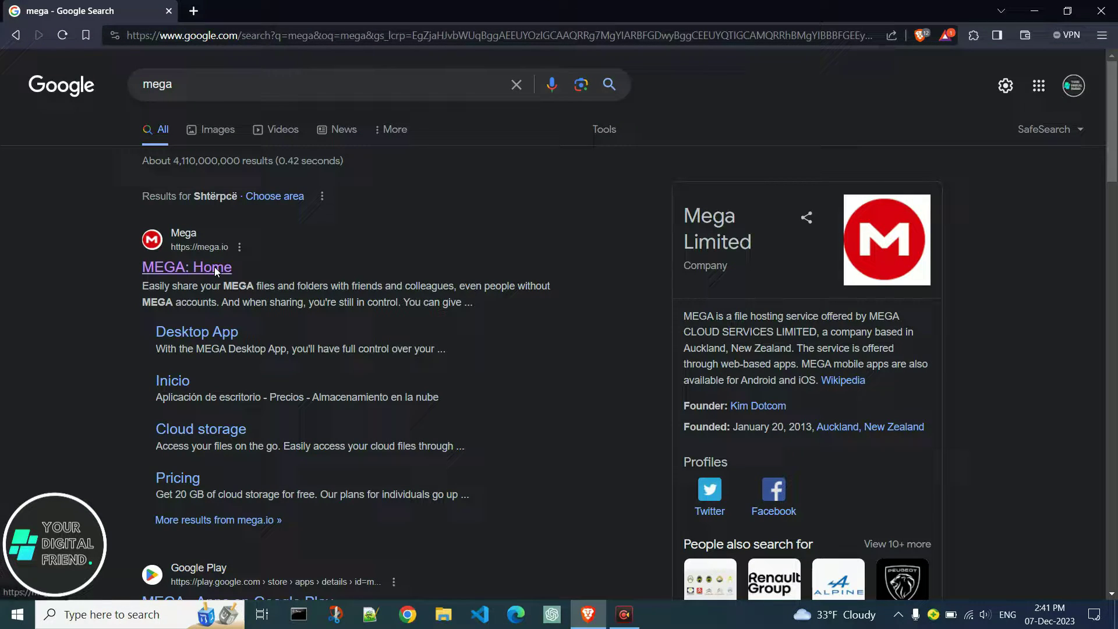
{"action": "left_click", "coordinate": [216, 268]}
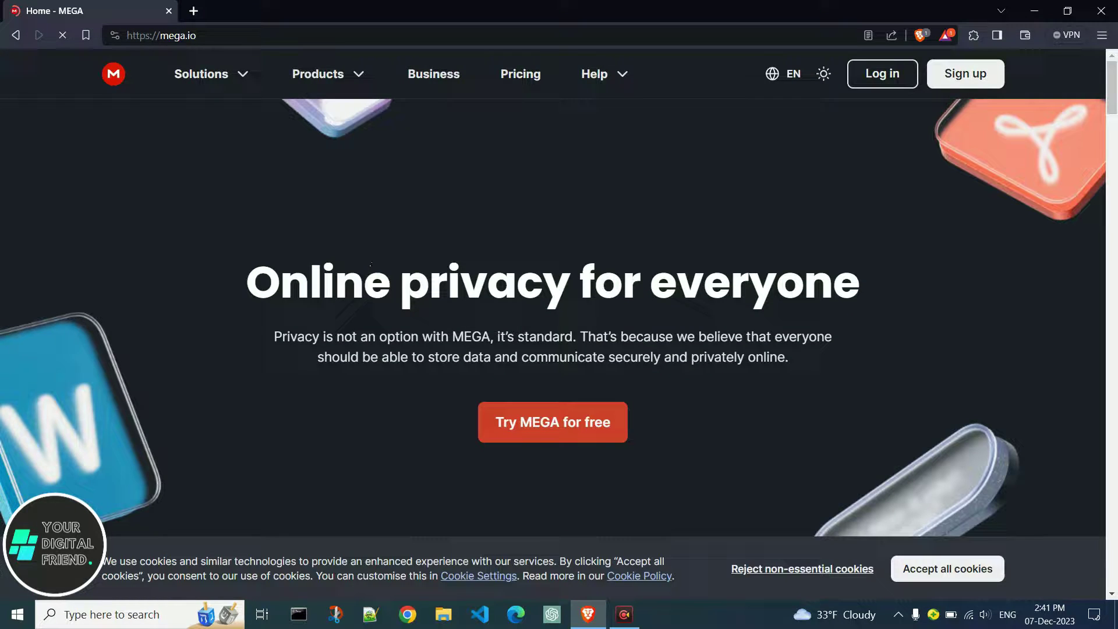
- Go to MEGA's 'Create your free account' page using Sign up on mega.io
{"action": "left_click", "coordinate": [977, 86]}
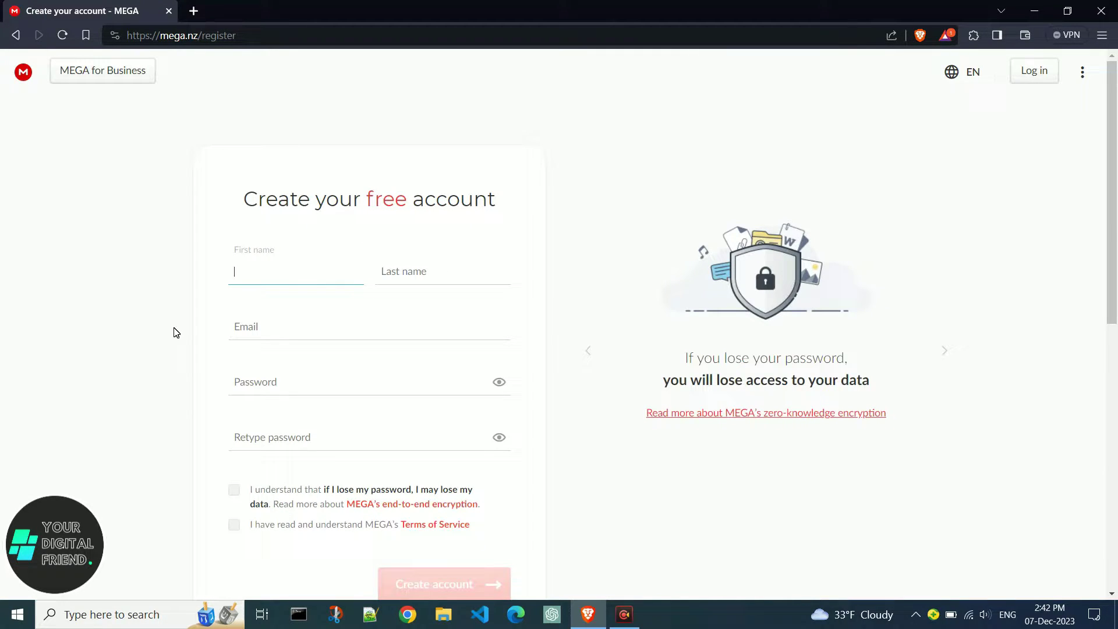
- Enter the first name and last name, and begin the Gmail address in the Email field
{"action": "type", "text": "Novak"}
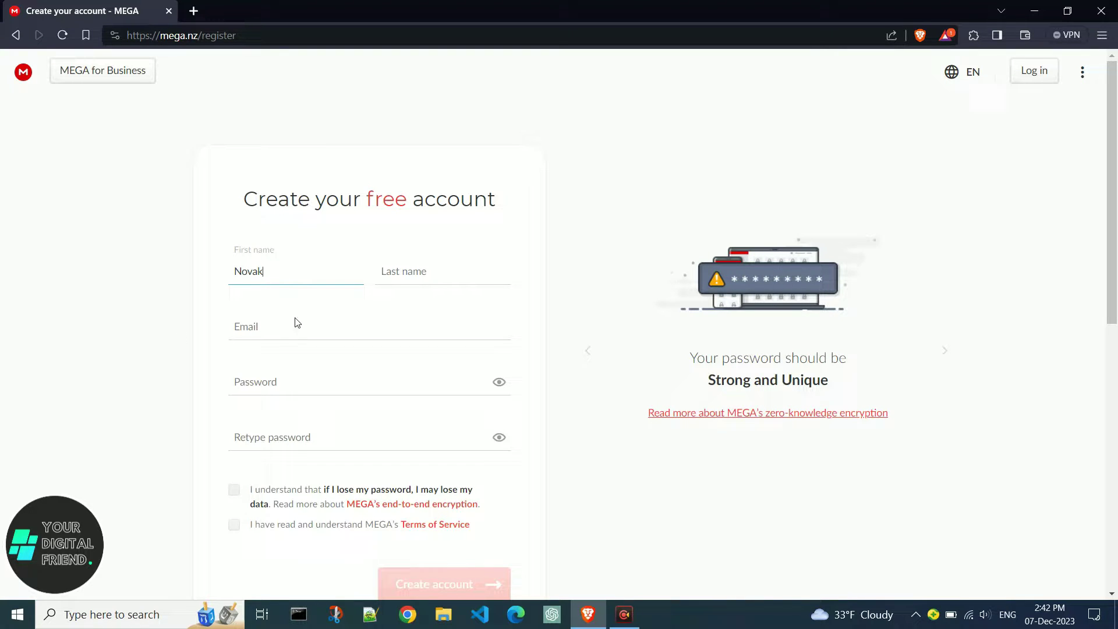
{"action": "left_click", "coordinate": [396, 278]}
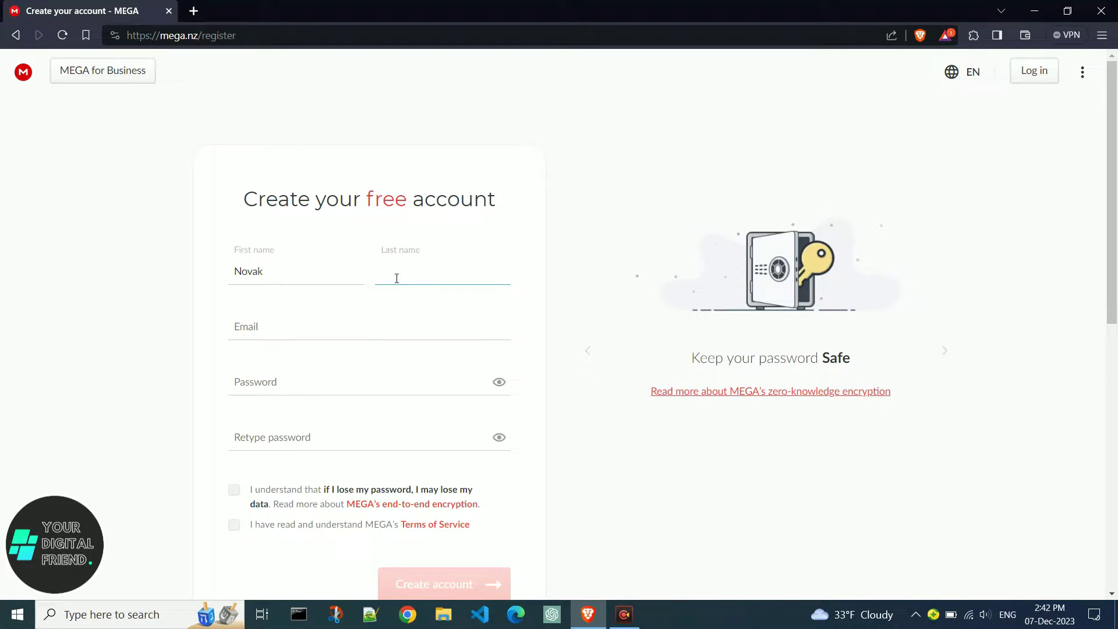
{"action": "left_click", "coordinate": [304, 324]}
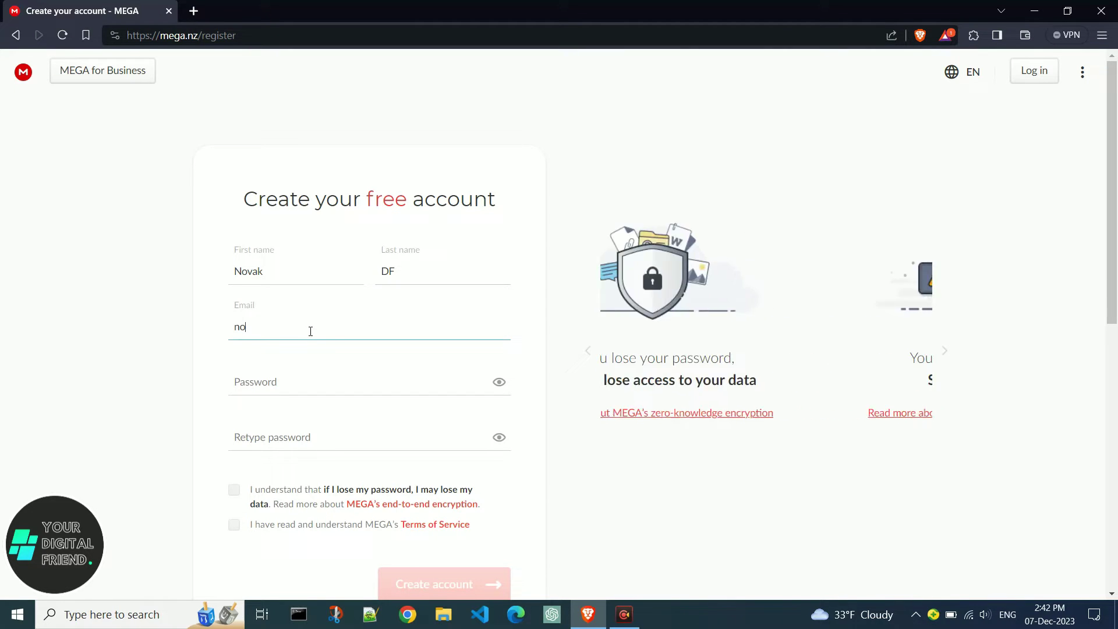
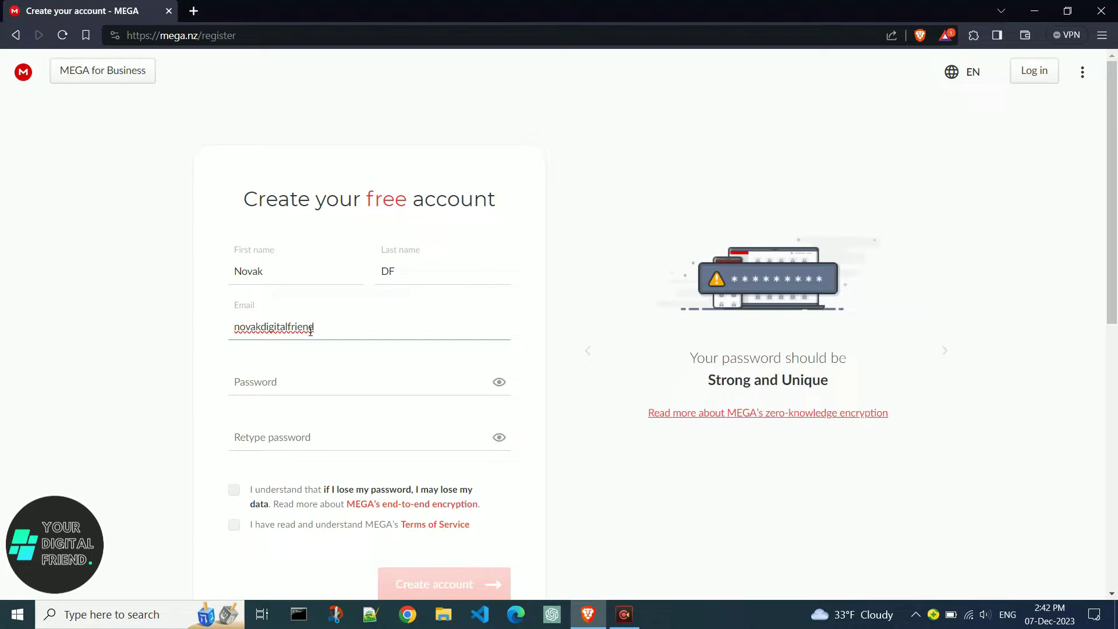
- Complete the Gmail address and enter the account password in Password and Retype password
{"action": "type", "text": "@gmail.com"}
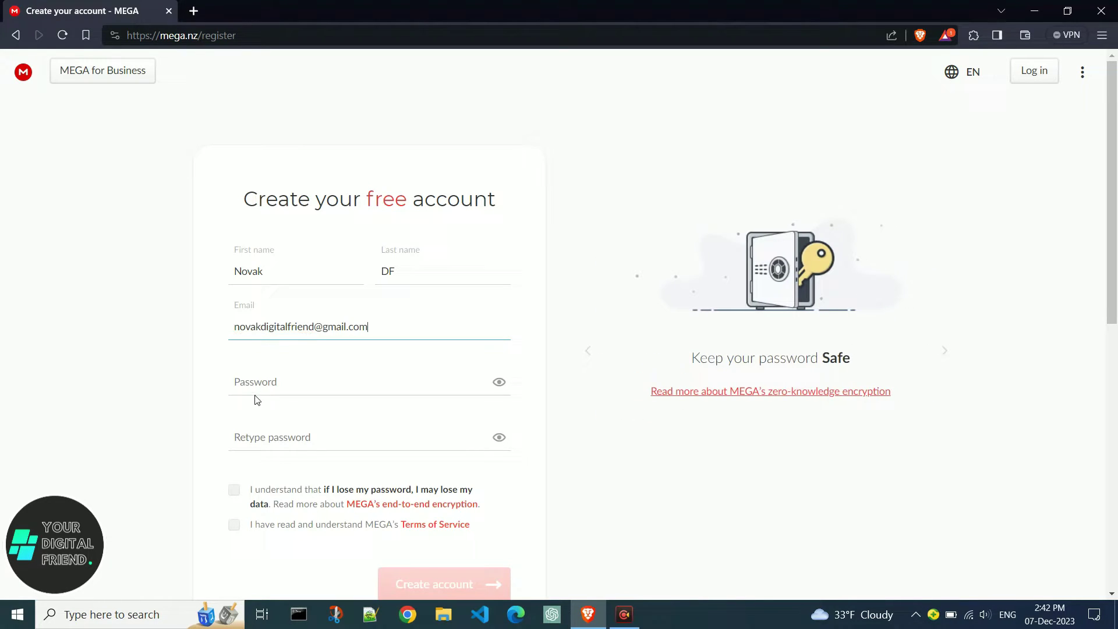
{"action": "left_click", "coordinate": [255, 382]}
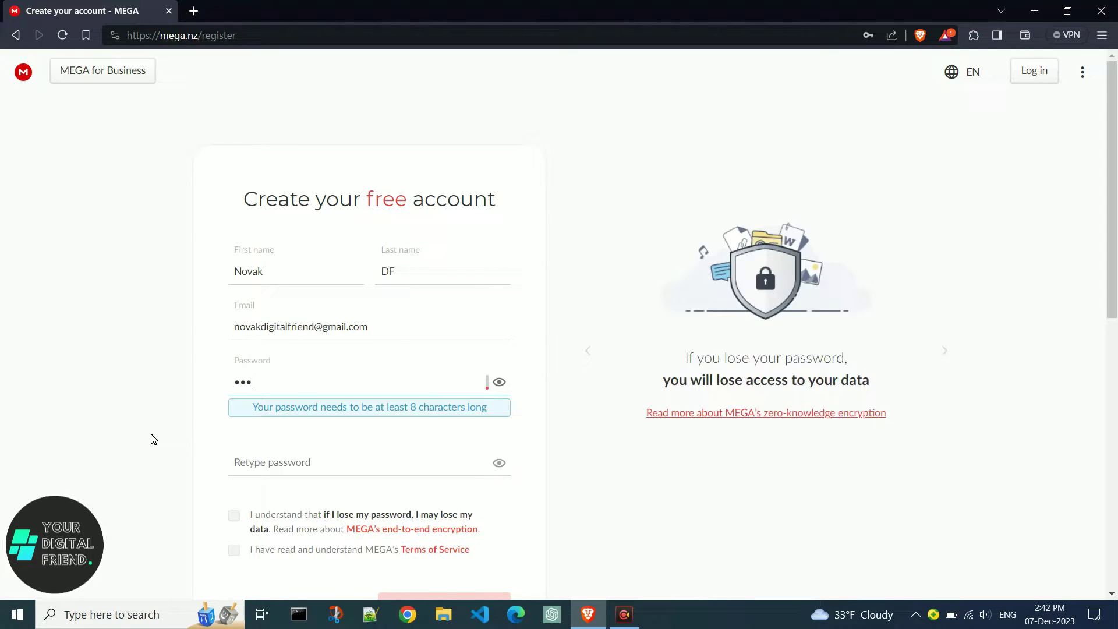
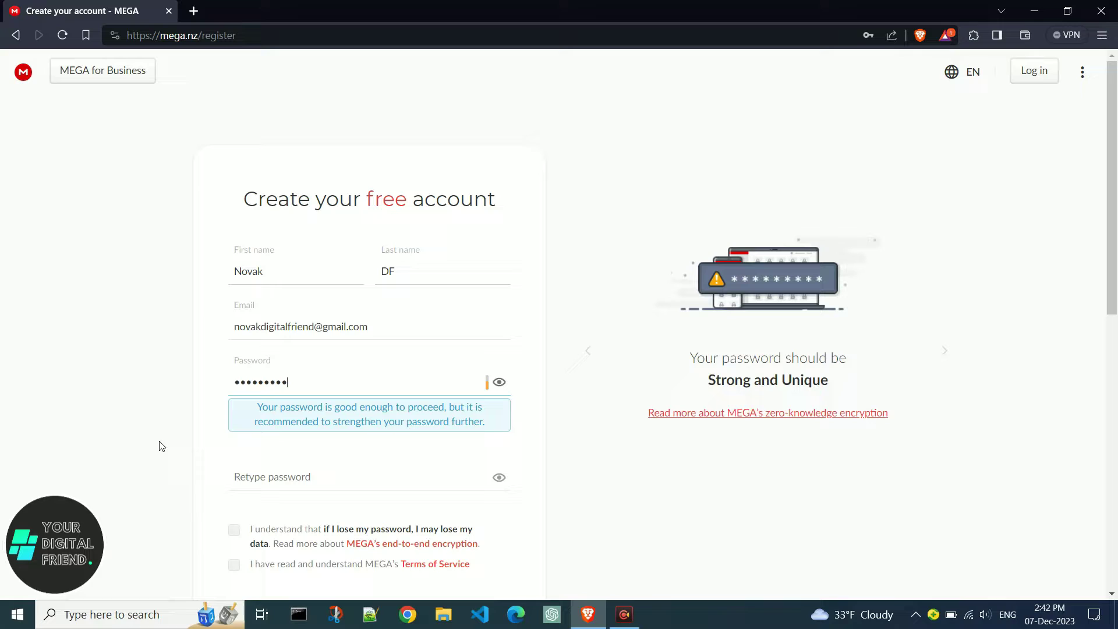
{"action": "left_click", "coordinate": [260, 474]}
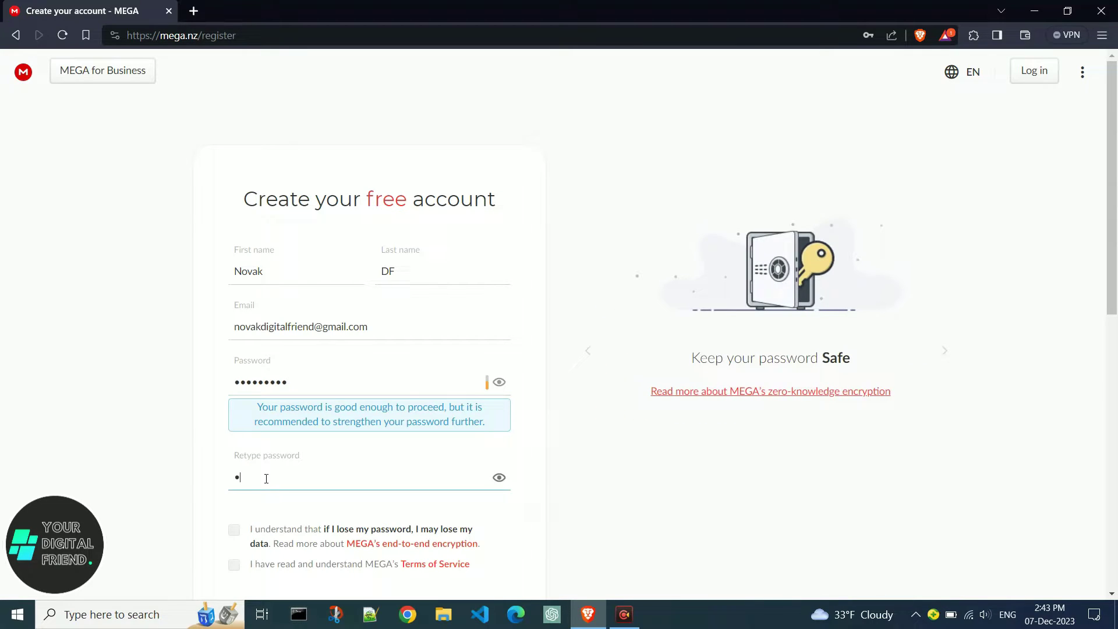
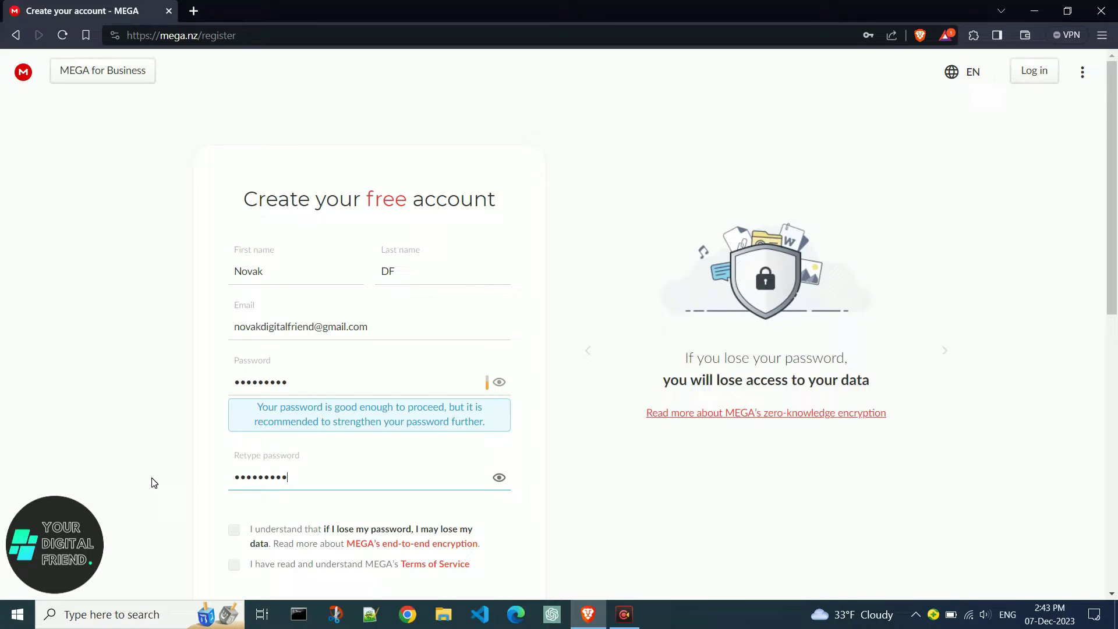
- Accept the lost-password data warning and Terms of Service, then submit the registration
{"action": "scroll", "coordinate": [155, 483], "scroll_direction": "down", "scroll_amount": 1}
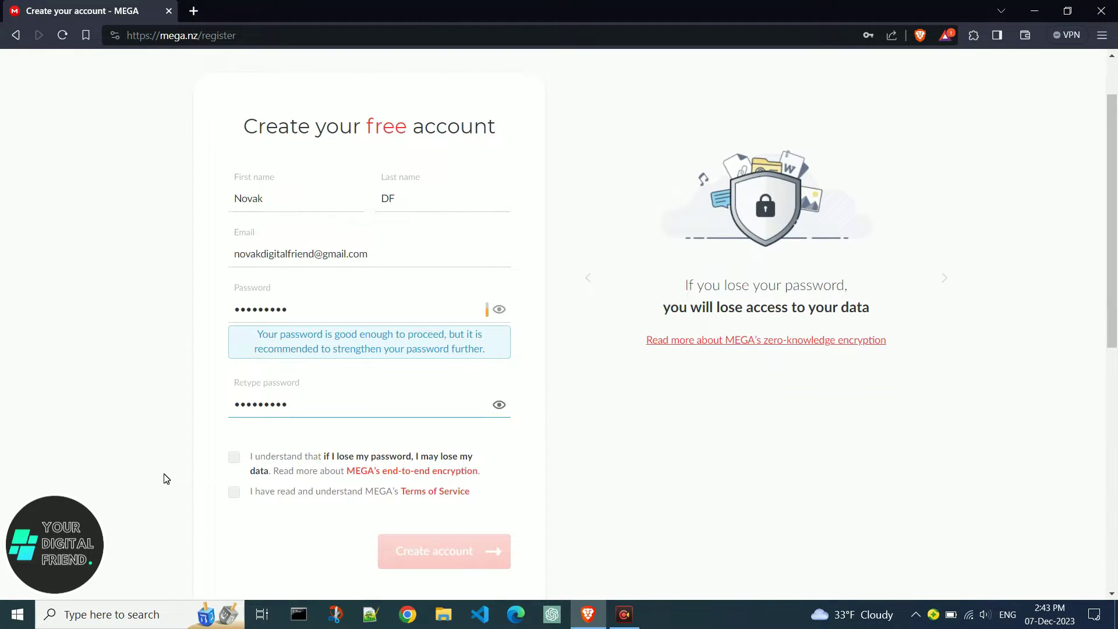
{"action": "left_click", "coordinate": [236, 461]}
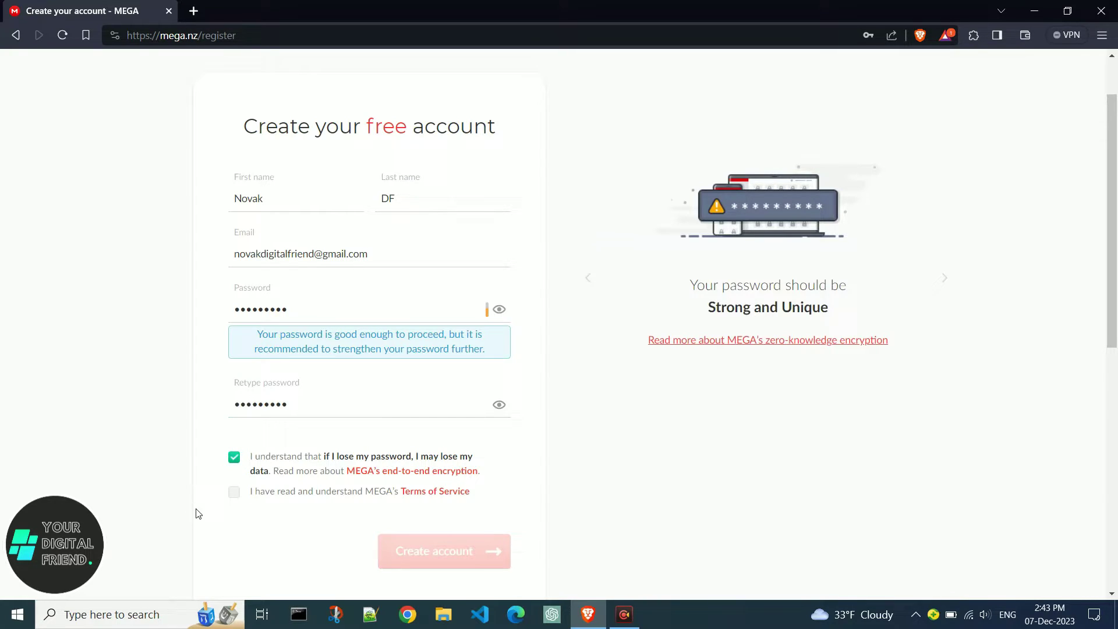
{"action": "left_click", "coordinate": [235, 492]}
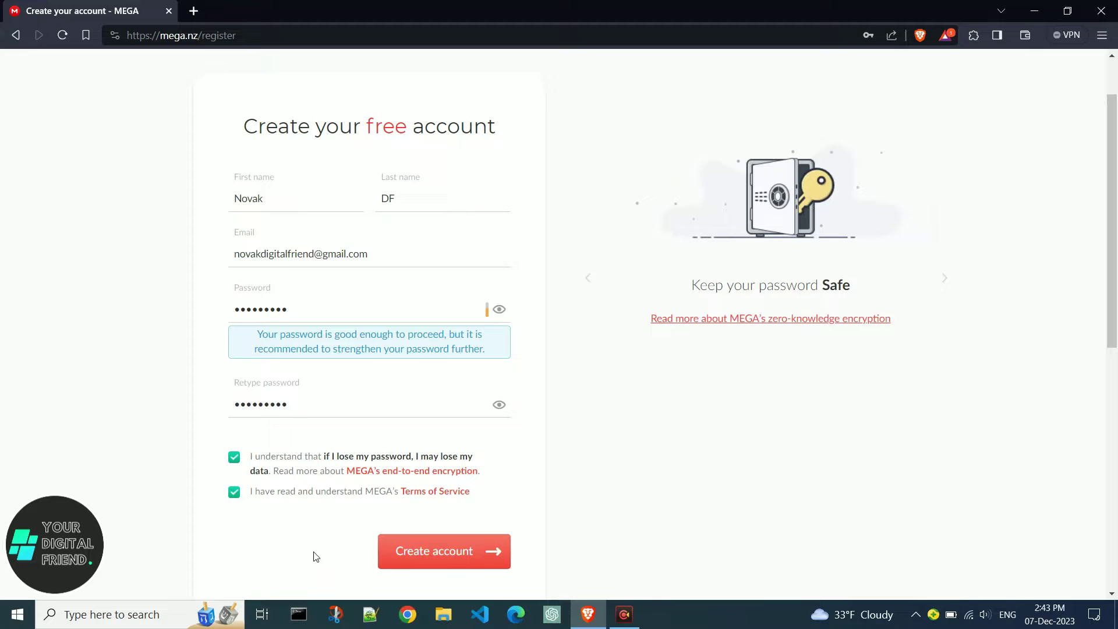
{"action": "left_click", "coordinate": [495, 560]}
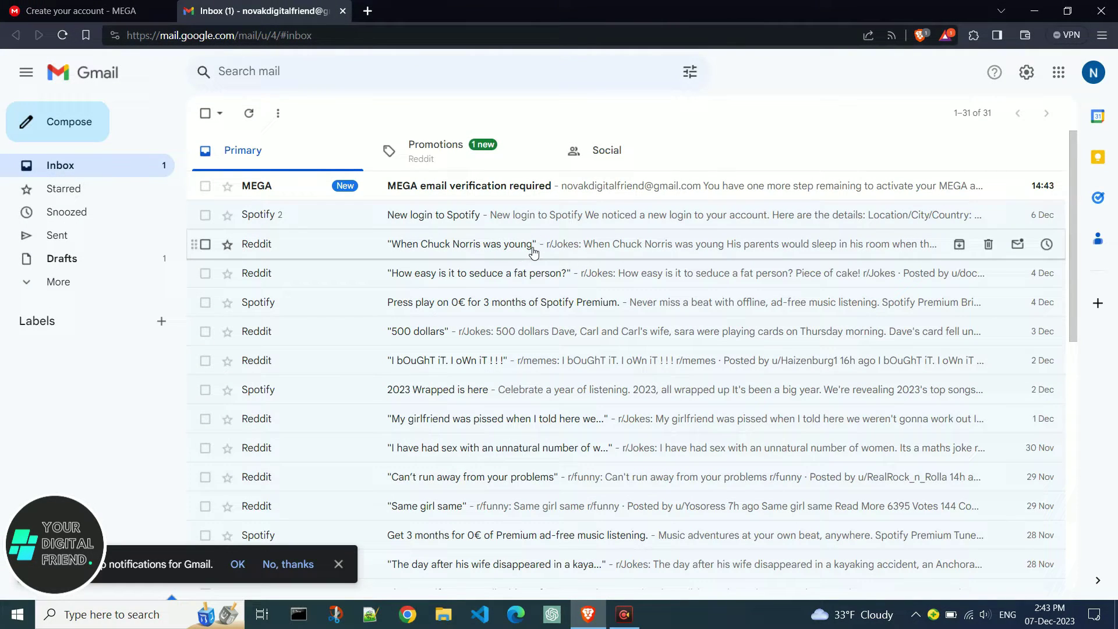
- Open the 'MEGA email verification required' message in the Gmail Inbox
{"action": "left_click", "coordinate": [511, 186]}
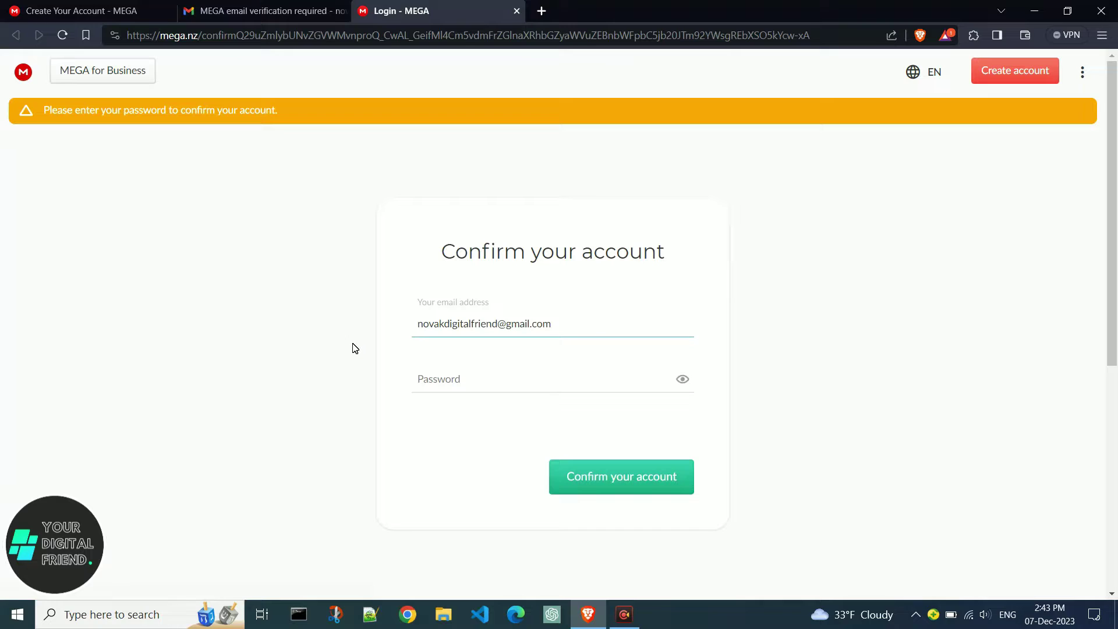
- Enter the account password to confirm the MEGA account, and save the login in the browser
{"action": "left_click", "coordinate": [440, 379]}
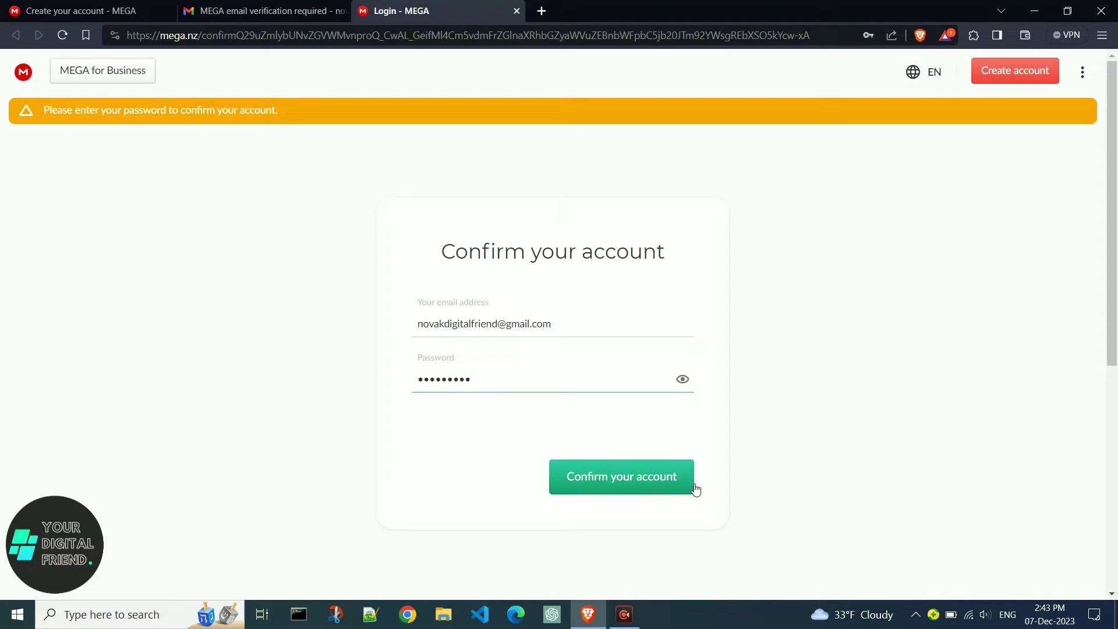
{"action": "left_click", "coordinate": [684, 482]}
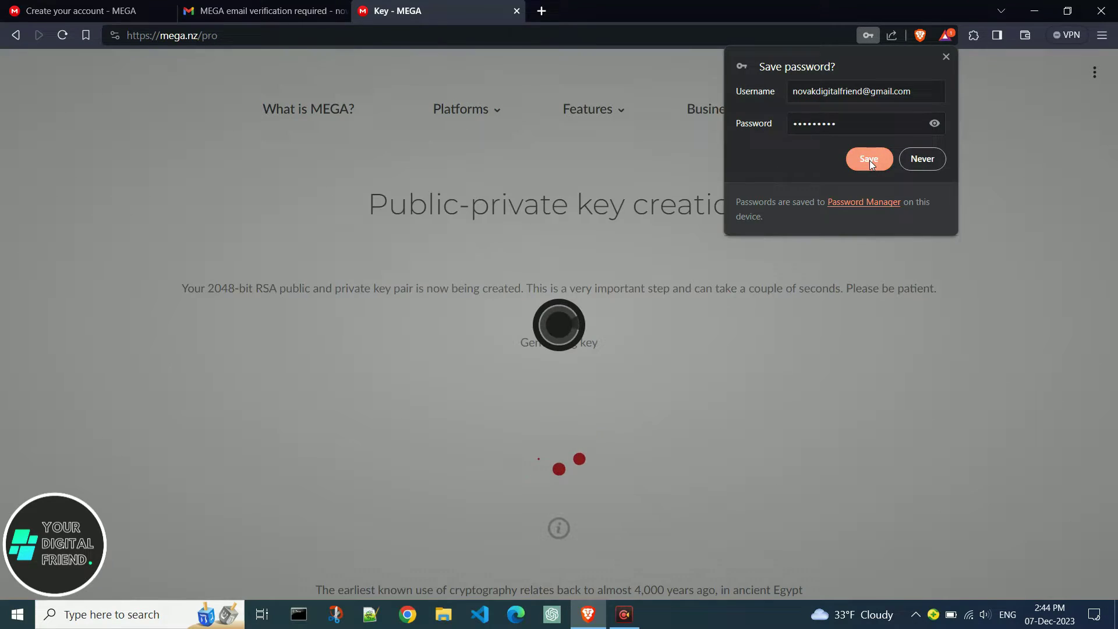
{"action": "left_click", "coordinate": [869, 159]}
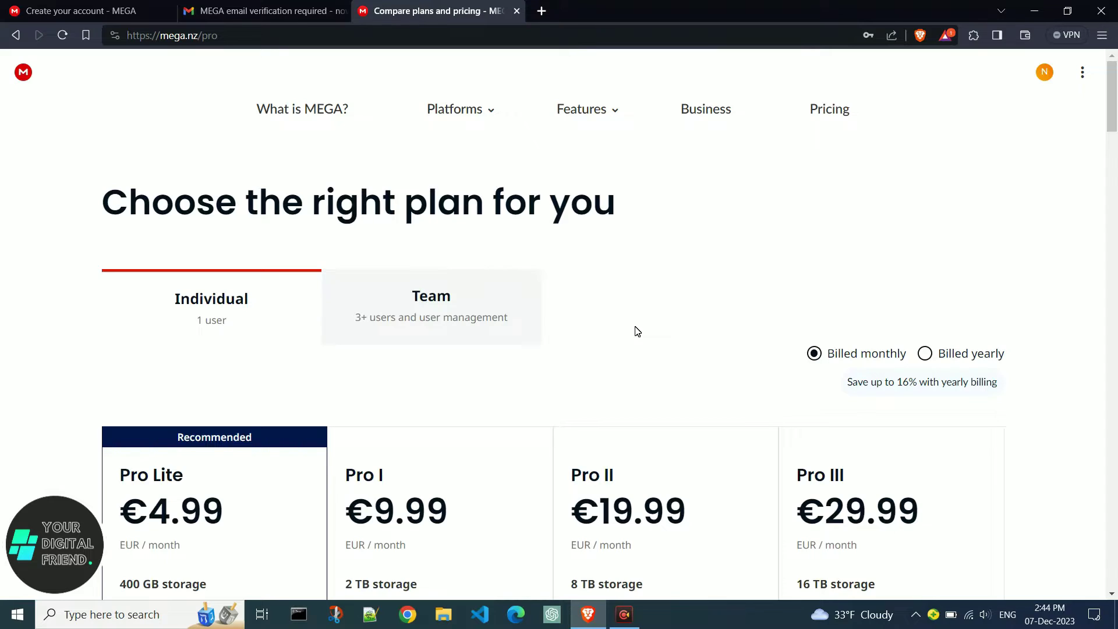
- Scroll past the plan prices to the 'Get started with MEGA now' banner and choose Try MEGA
{"action": "scroll", "coordinate": [646, 319], "scroll_direction": "down", "scroll_amount": 10}
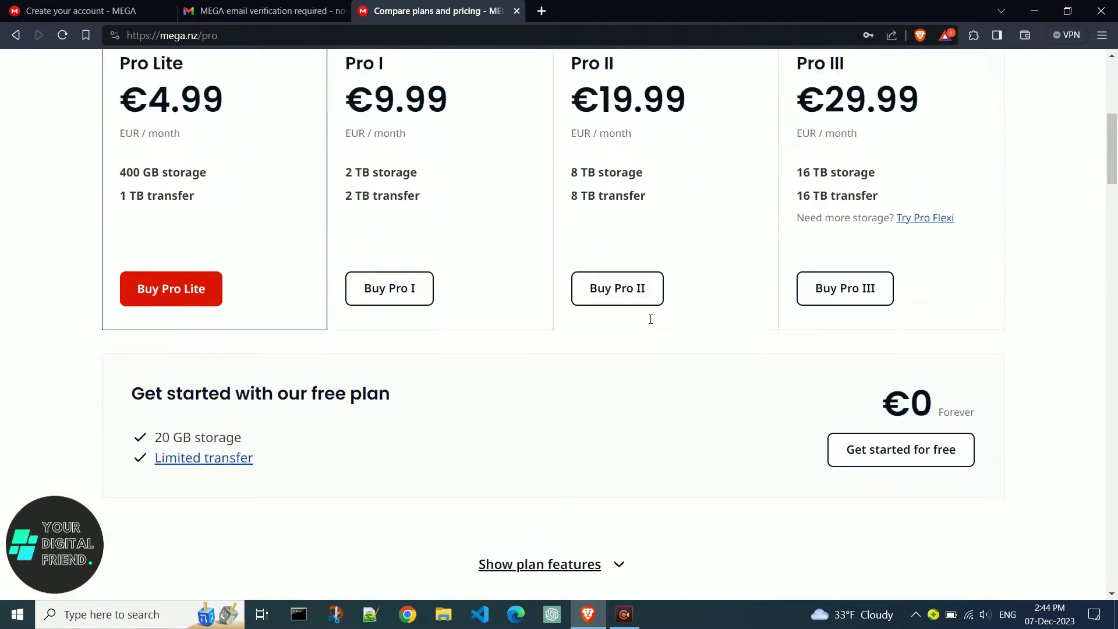
{"action": "scroll", "coordinate": [697, 370], "scroll_direction": "down", "scroll_amount": 10}
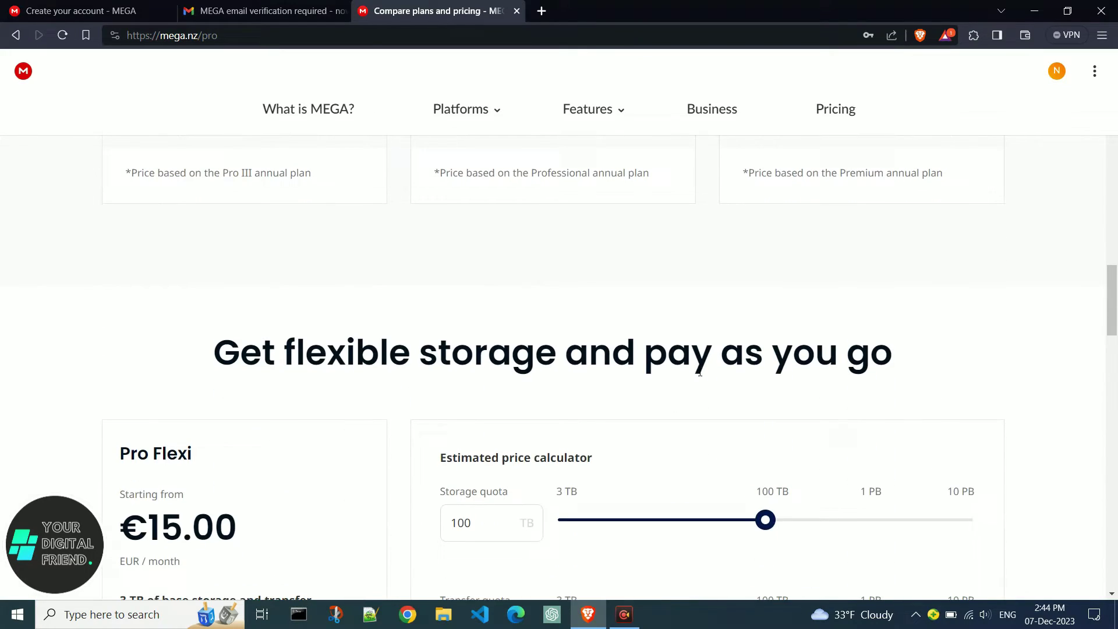
{"action": "scroll", "coordinate": [700, 371], "scroll_direction": "down", "scroll_amount": 3}
{"action": "scroll", "coordinate": [696, 370], "scroll_direction": "down", "scroll_amount": 1}
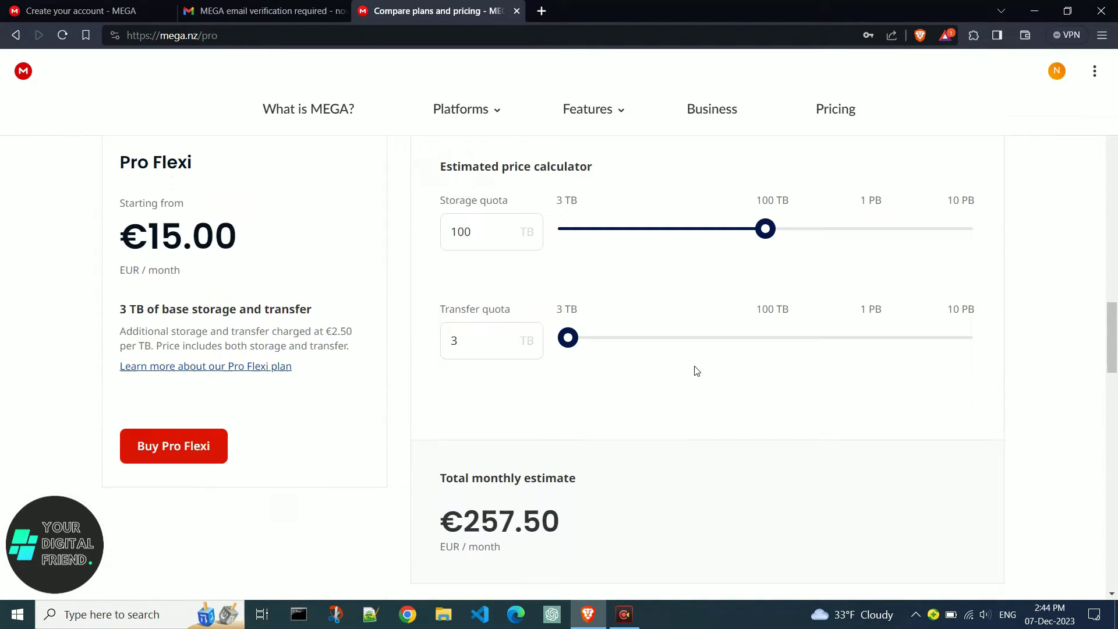
{"action": "scroll", "coordinate": [696, 370], "scroll_direction": "down", "scroll_amount": 12}
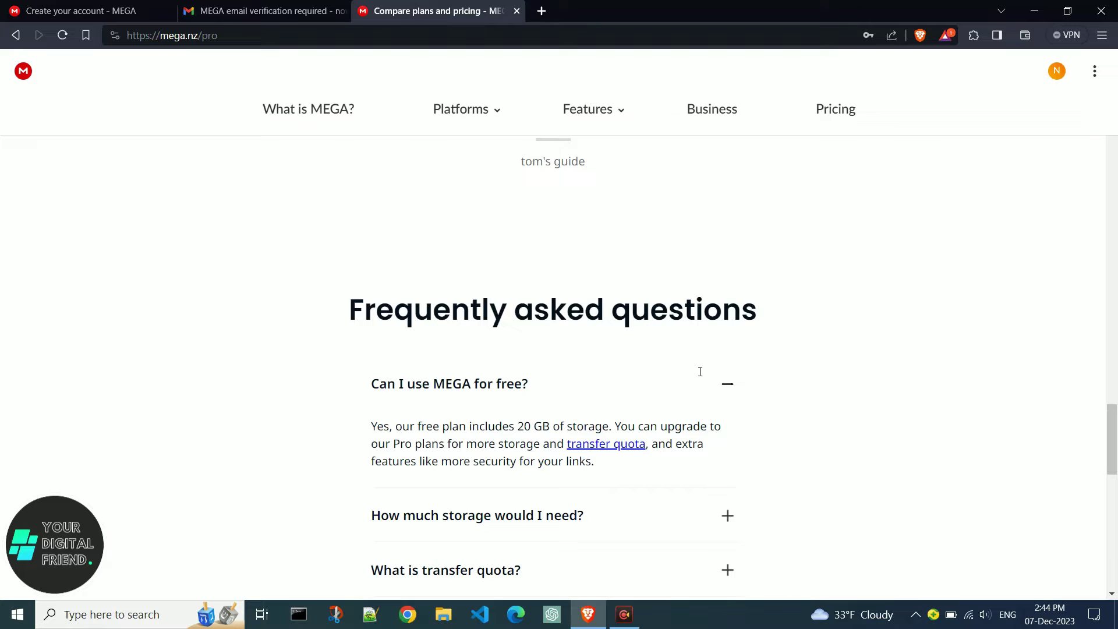
{"action": "scroll", "coordinate": [696, 370], "scroll_direction": "down", "scroll_amount": 7}
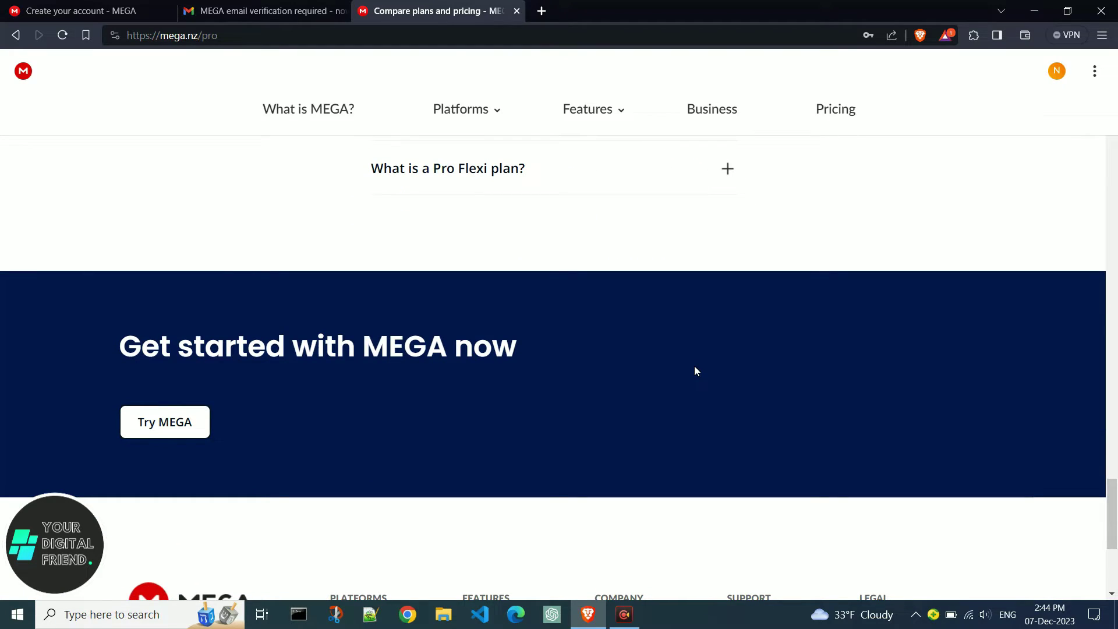
{"action": "scroll", "coordinate": [696, 370], "scroll_direction": "down", "scroll_amount": 2}
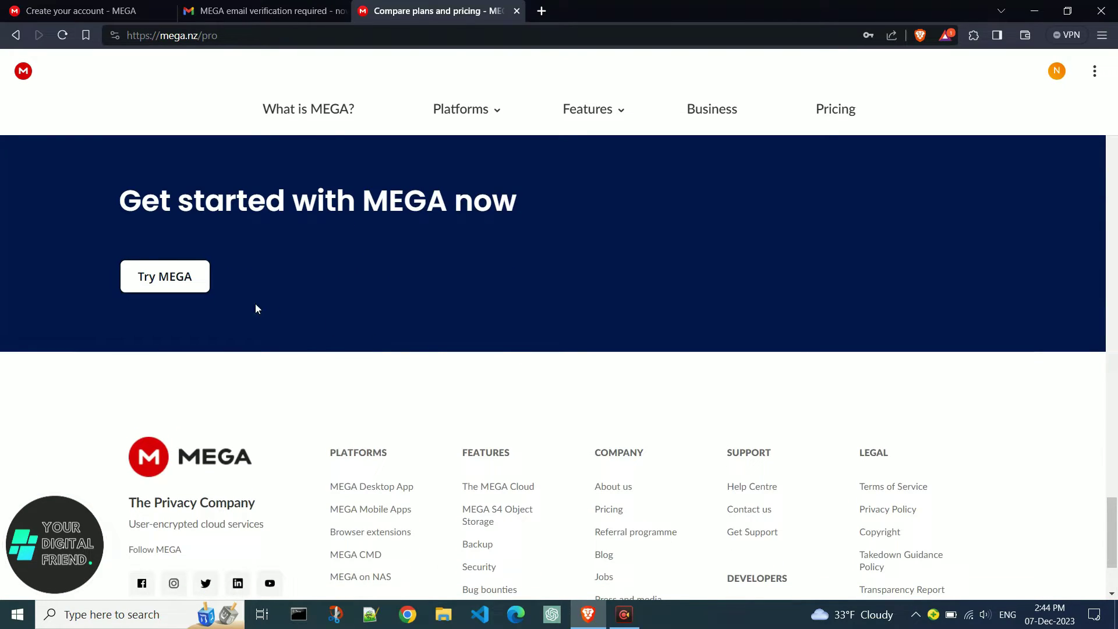
{"action": "left_click", "coordinate": [204, 282]}
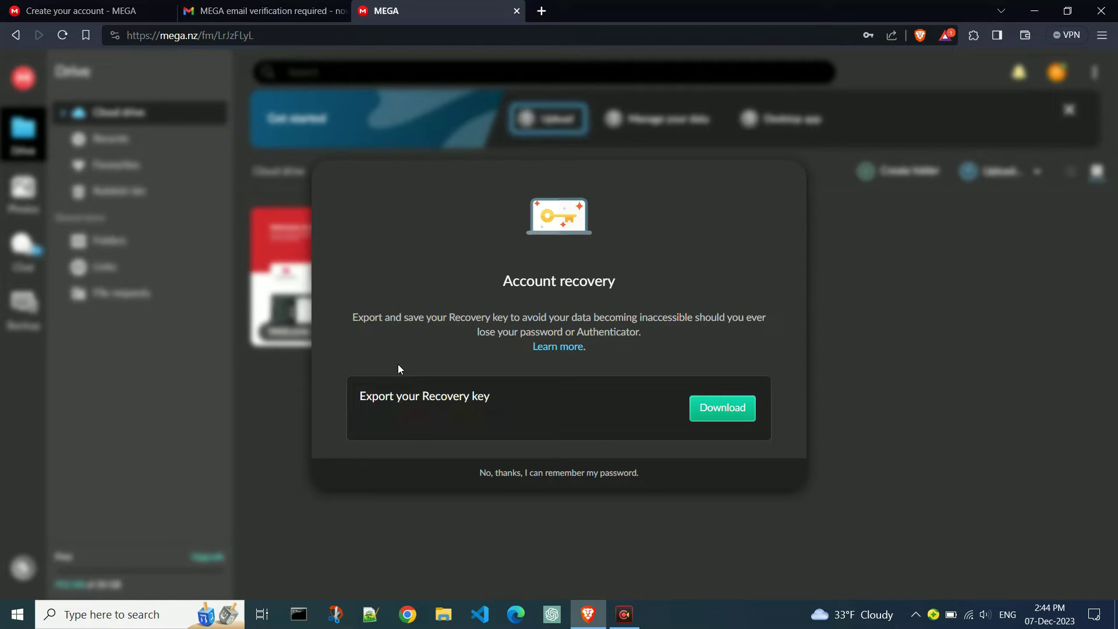
- Download the recovery key as MEGA-RECOVERYKEY.txt into Downloads, then close the Account recovery dialog
{"action": "left_click", "coordinate": [710, 407]}
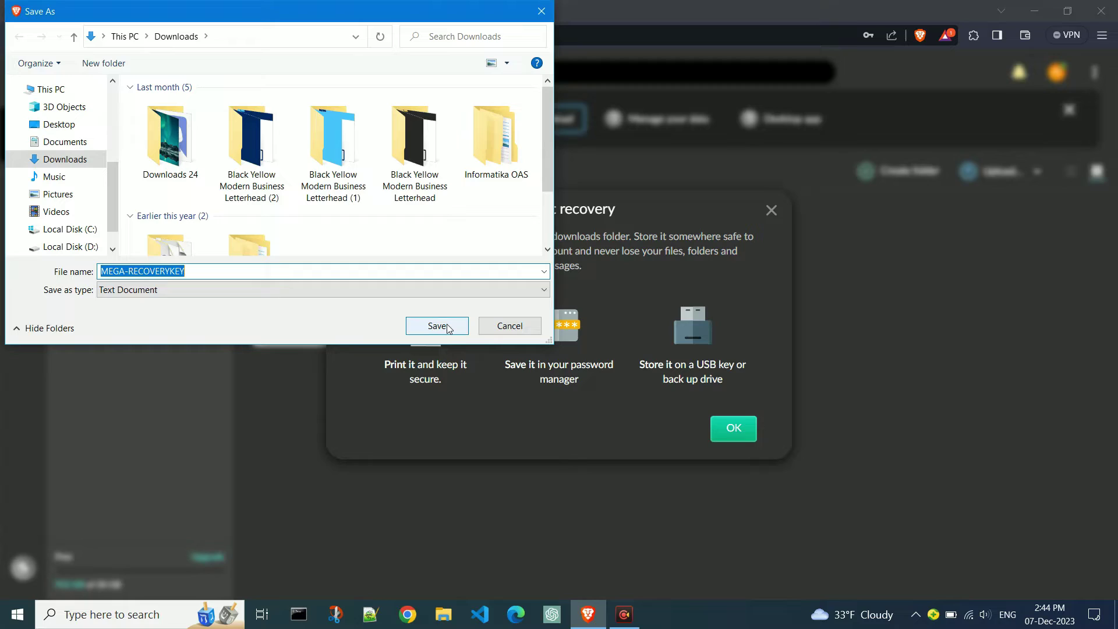
{"action": "left_click", "coordinate": [437, 326]}
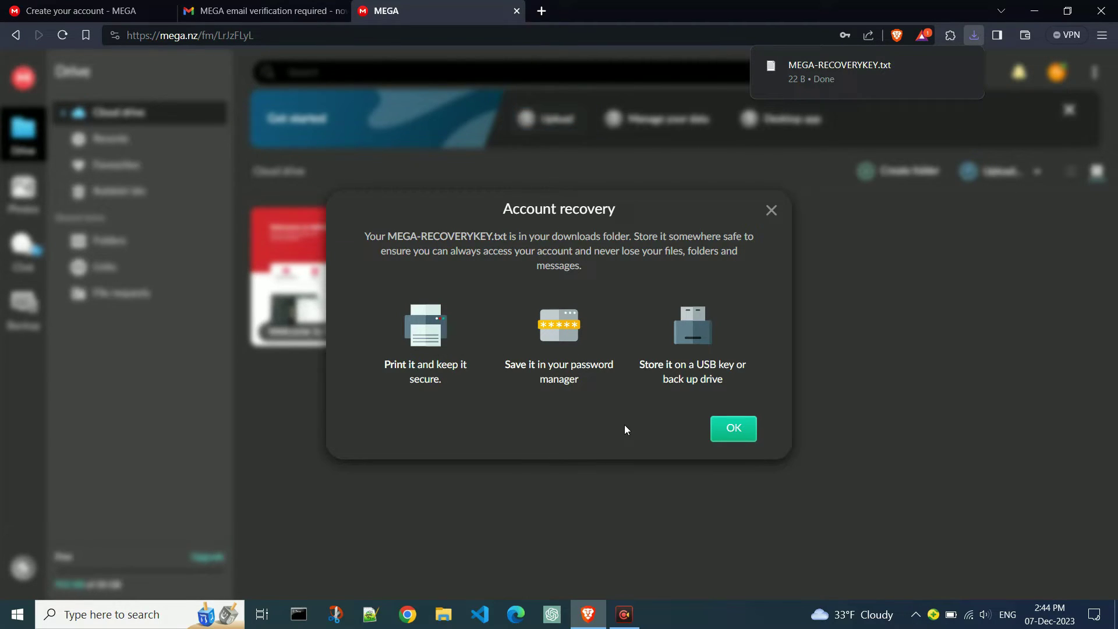
{"action": "left_click", "coordinate": [727, 429]}
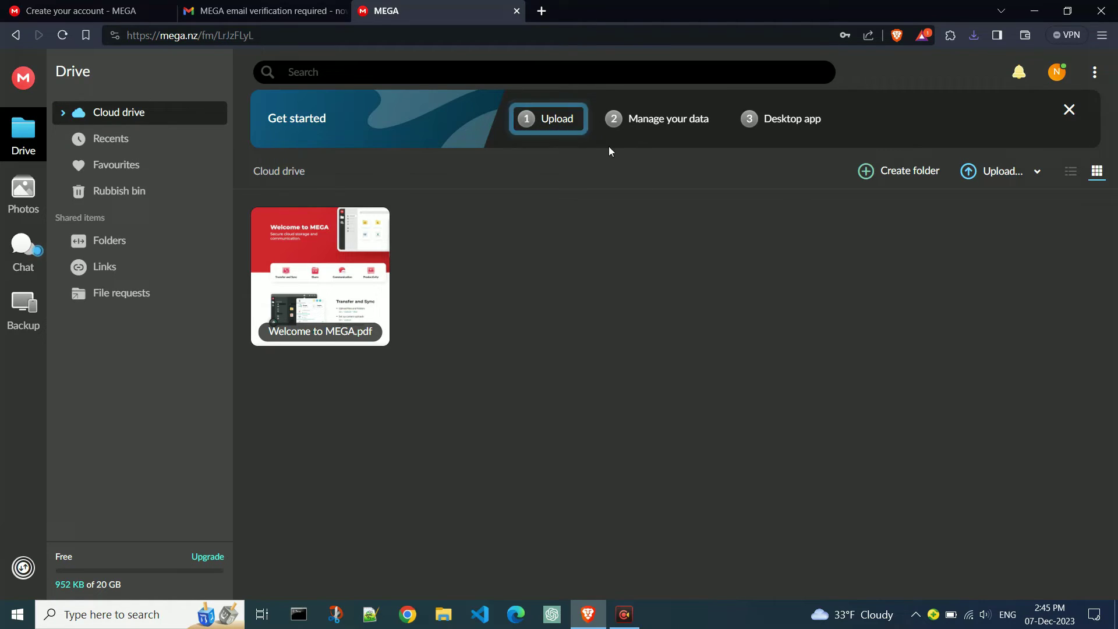
- Start the Upload tour step, advance with Next, then view and close Welcome to MEGA.pdf's context menu
{"action": "left_click", "coordinate": [563, 119]}
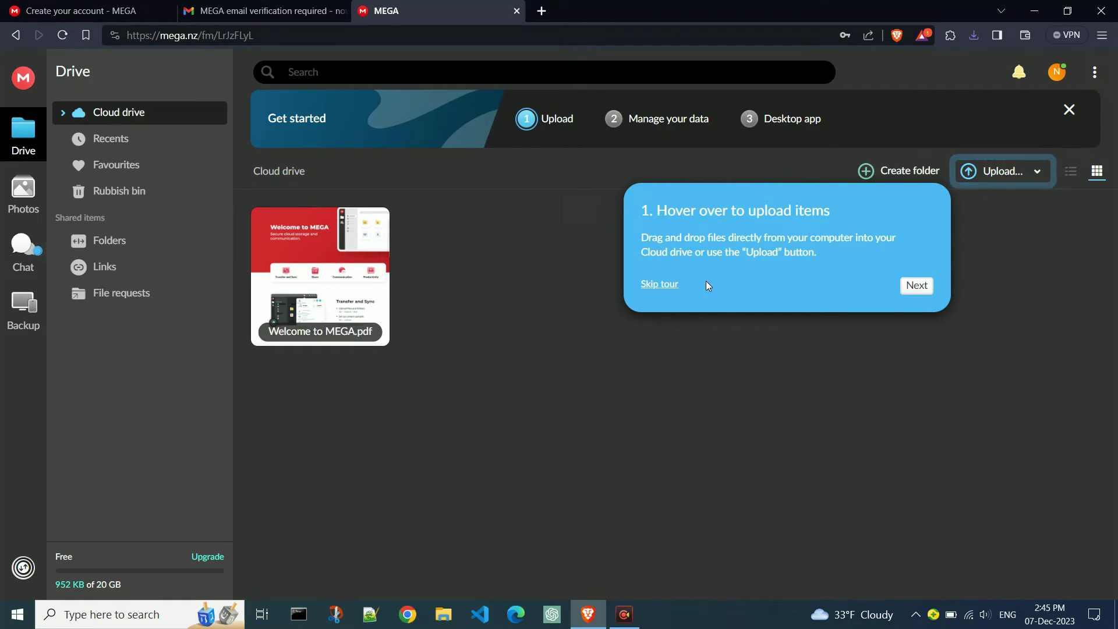
{"action": "left_click", "coordinate": [911, 288]}
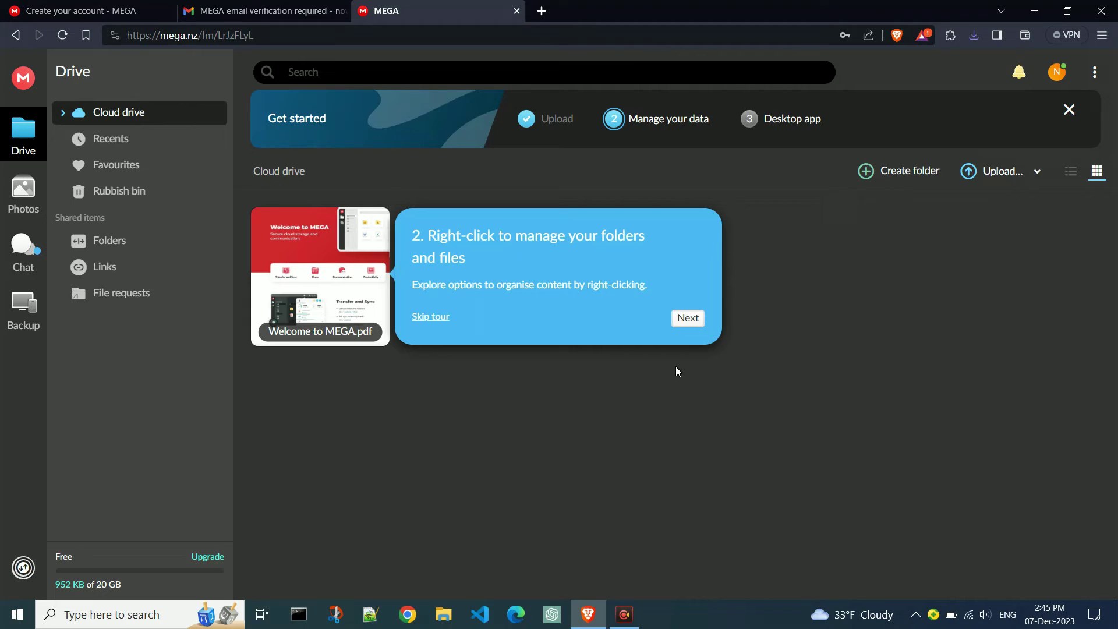
{"action": "right_click", "coordinate": [374, 263]}
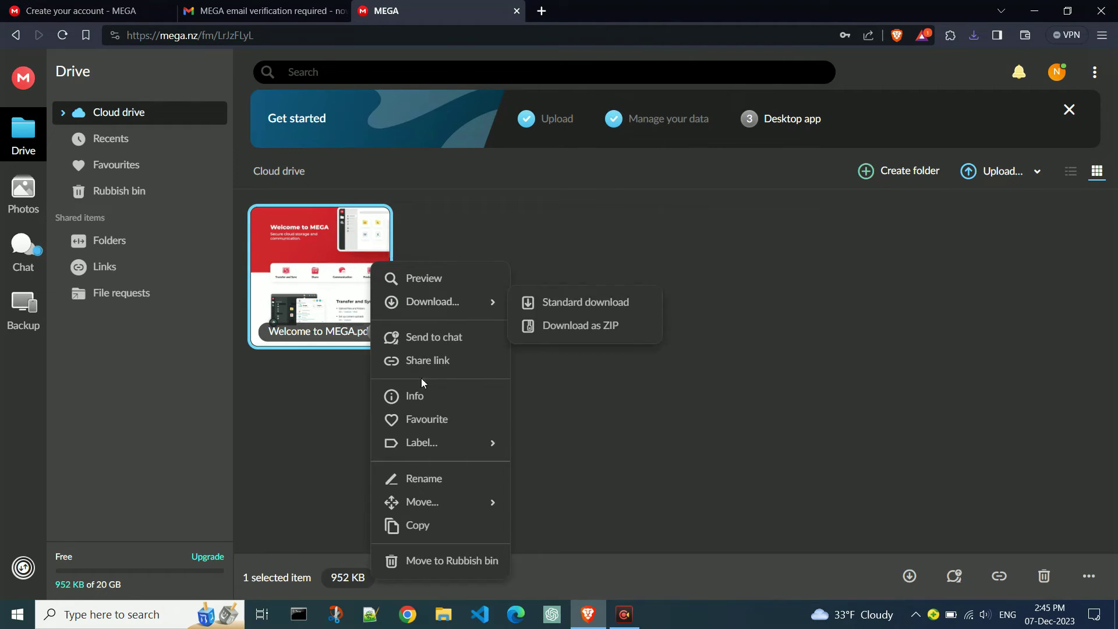
{"action": "left_click", "coordinate": [722, 334]}
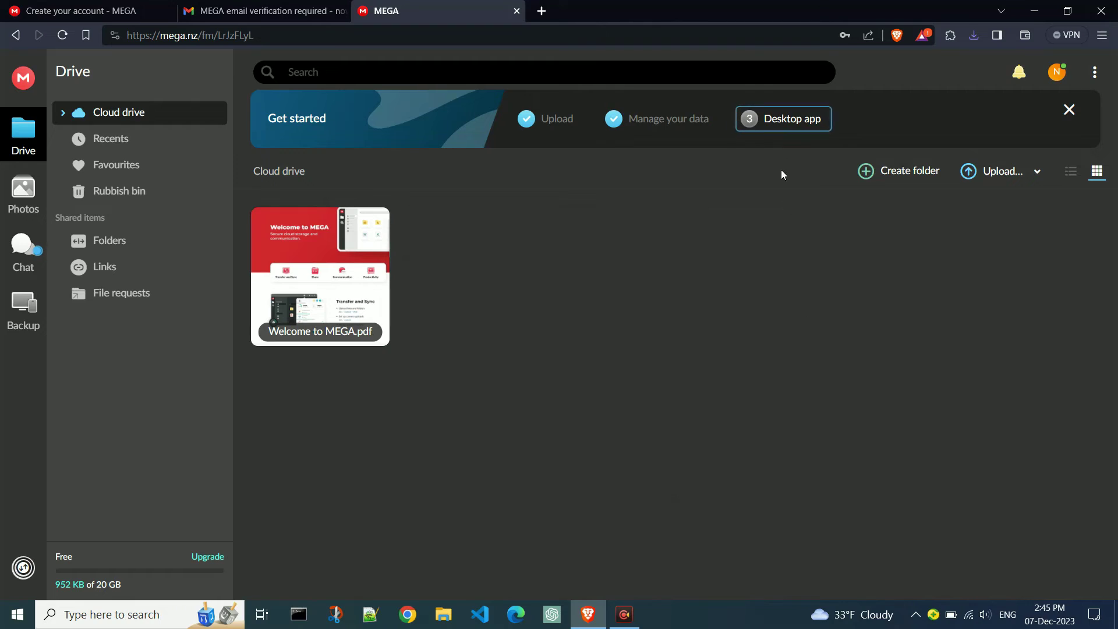
- Complete the Get started tour's Desktop app step and dismiss the MEGA Desktop App offer
{"action": "left_click", "coordinate": [782, 122]}
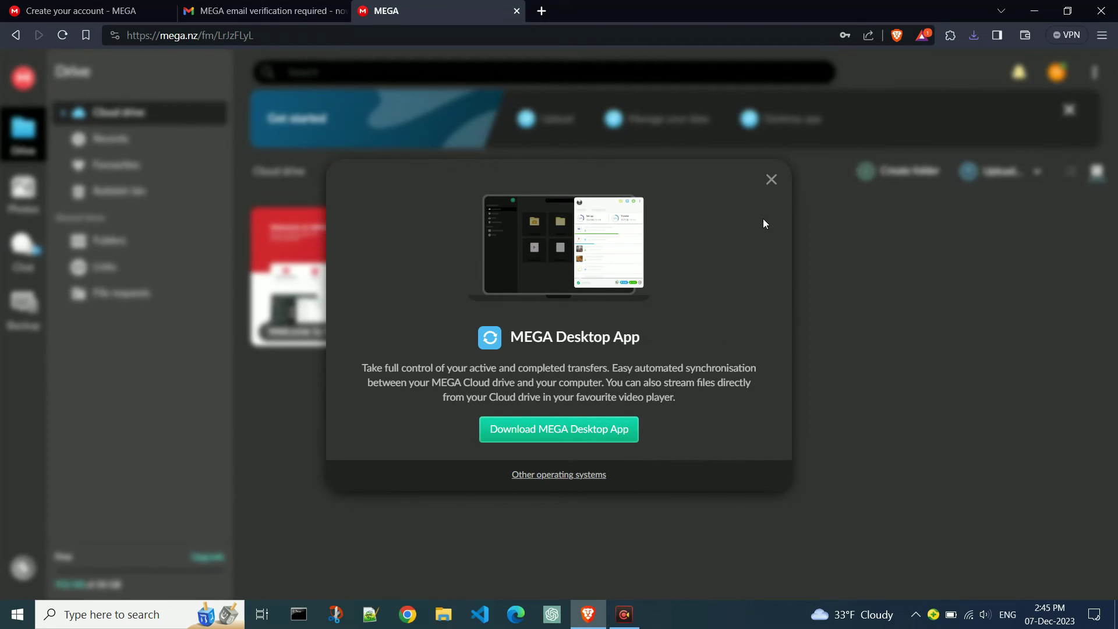
{"action": "left_click", "coordinate": [772, 181]}
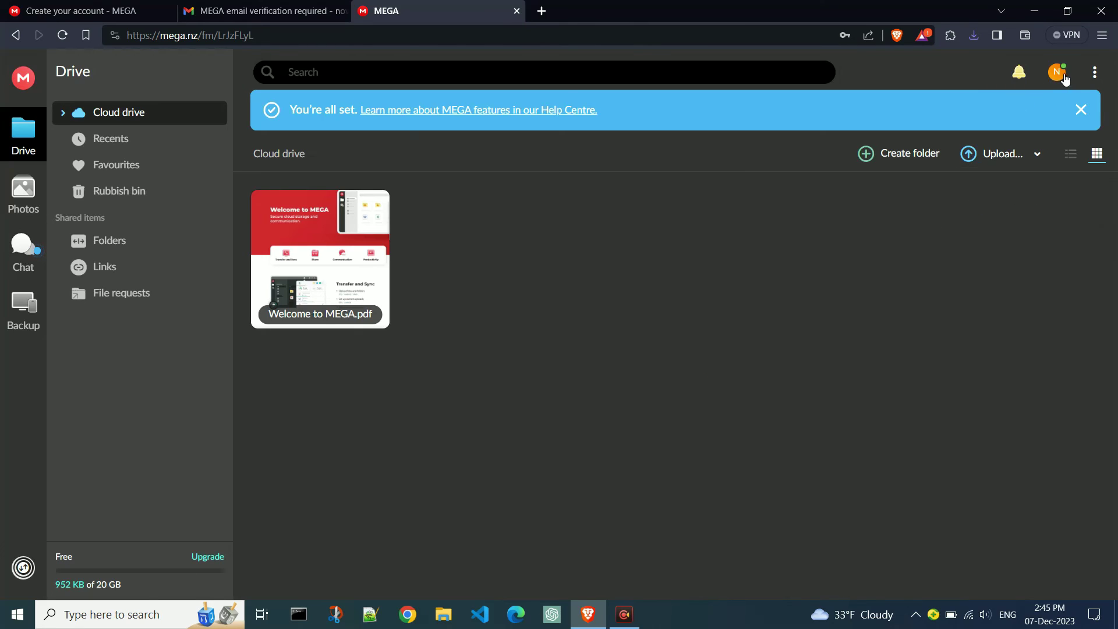